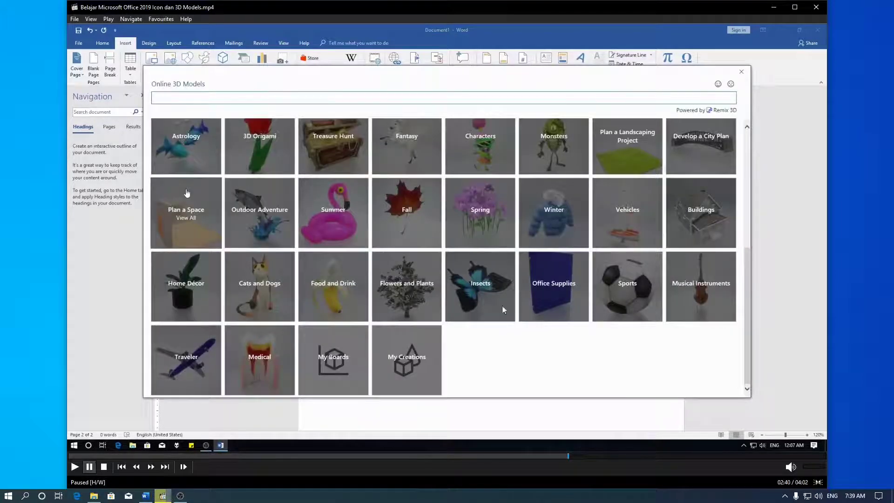
Skip forward through the paused tutorial video to the part where the emoji 3D model is inserted
{"action": "key", "text": "Right"}
{"action": "key", "text": "Right"}
{"action": "key", "text": "Right"}
{"action": "key", "text": "Right"}
{"action": "key", "text": "Right"}
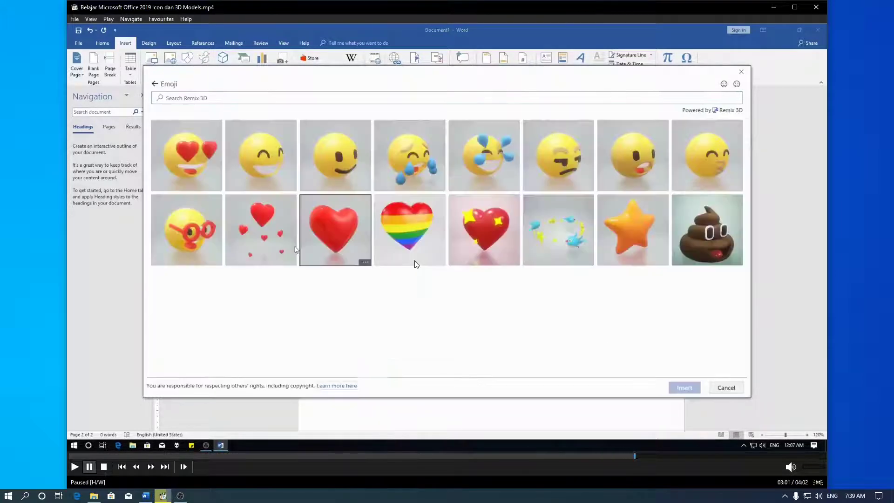
{"action": "key", "text": "Right"}
{"action": "key", "text": "Right"}
{"action": "key", "text": "Right"}
{"action": "key", "text": "Right"}
{"action": "key", "text": "Right"}
{"action": "key", "text": "Right"}
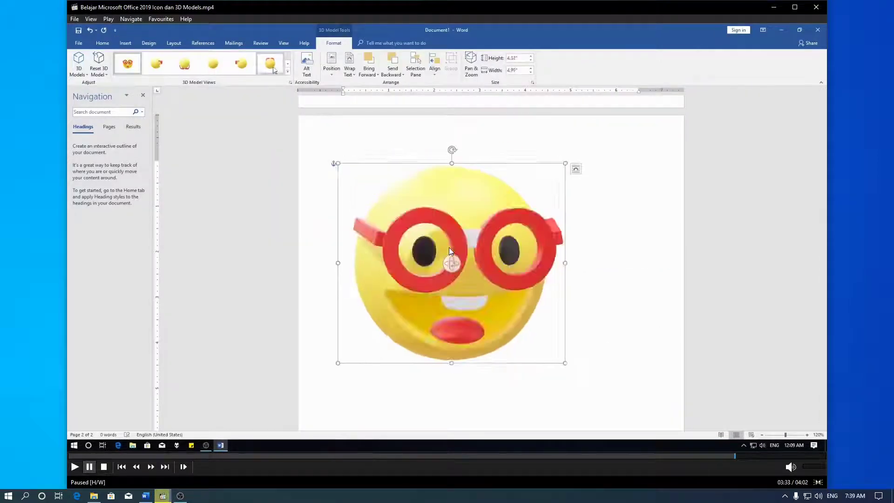
Switch to Word and check the local 3D Objects folder through the 3D model insertion dialog
{"action": "left_click", "coordinate": [145, 495]}
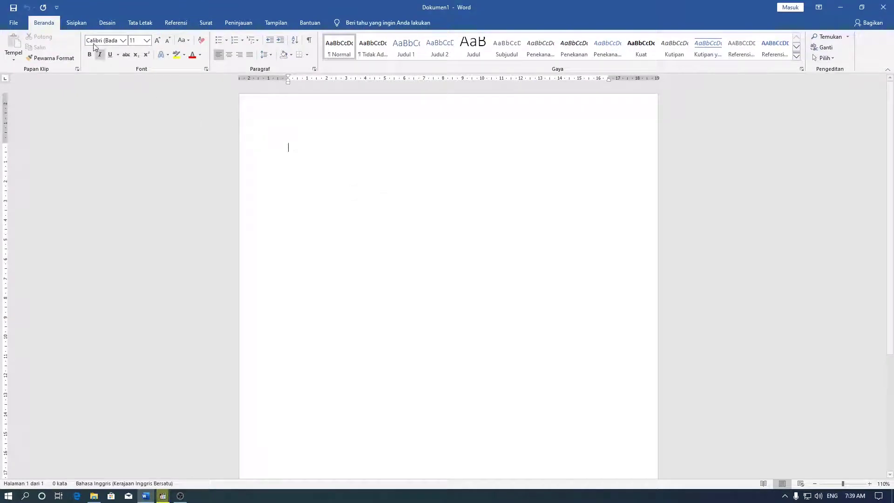
{"action": "left_click", "coordinate": [79, 27]}
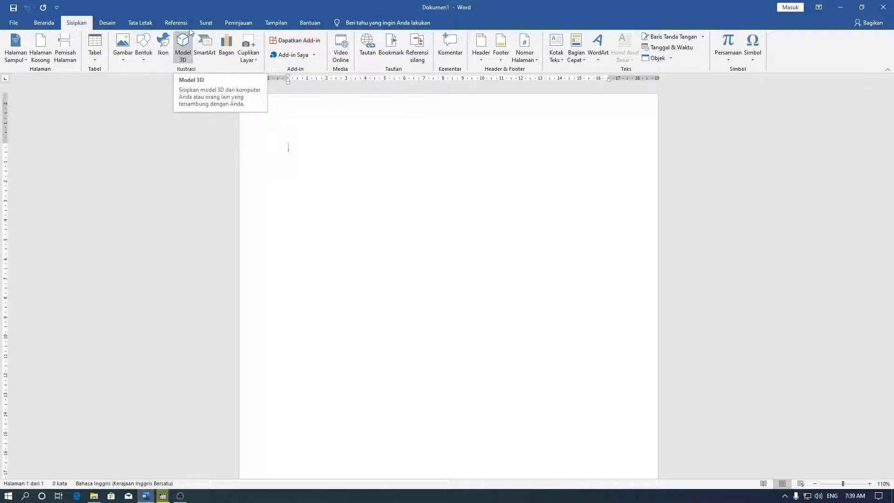
{"action": "left_click", "coordinate": [184, 55]}
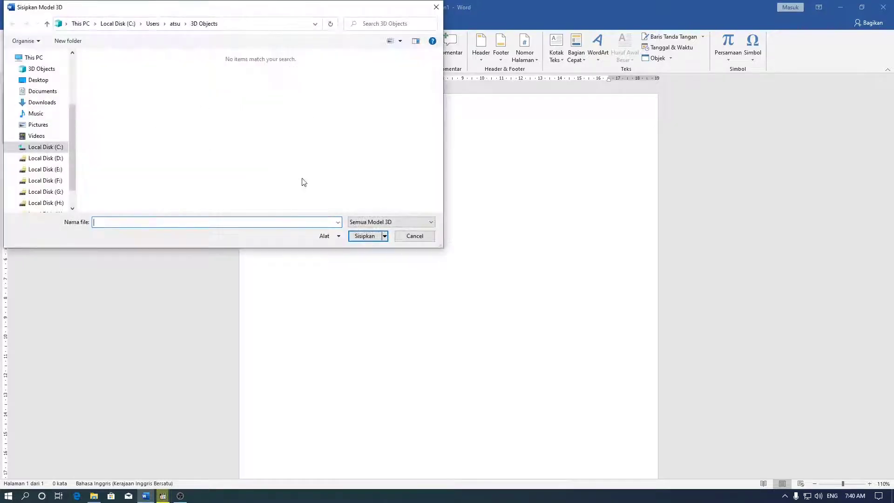
{"action": "left_click", "coordinate": [413, 237]}
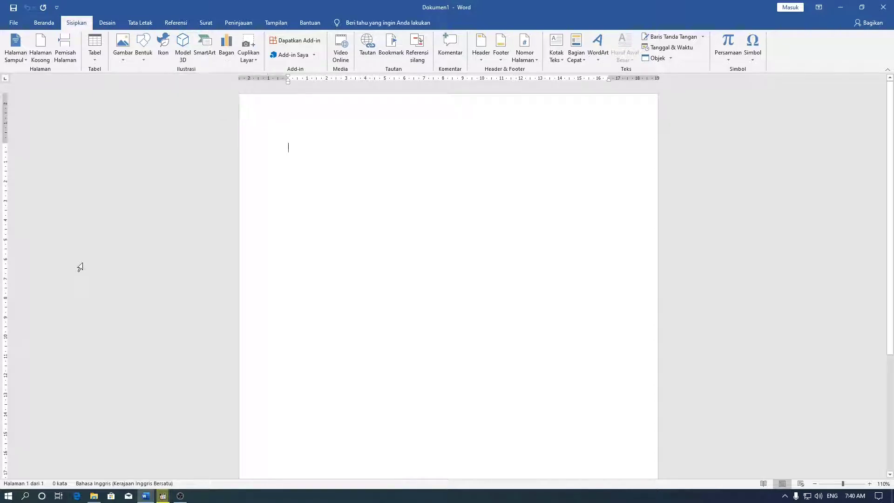
Launch 3D Viewer, dismiss its welcome screen and open the online 3D library
{"action": "left_click", "coordinate": [8, 495]}
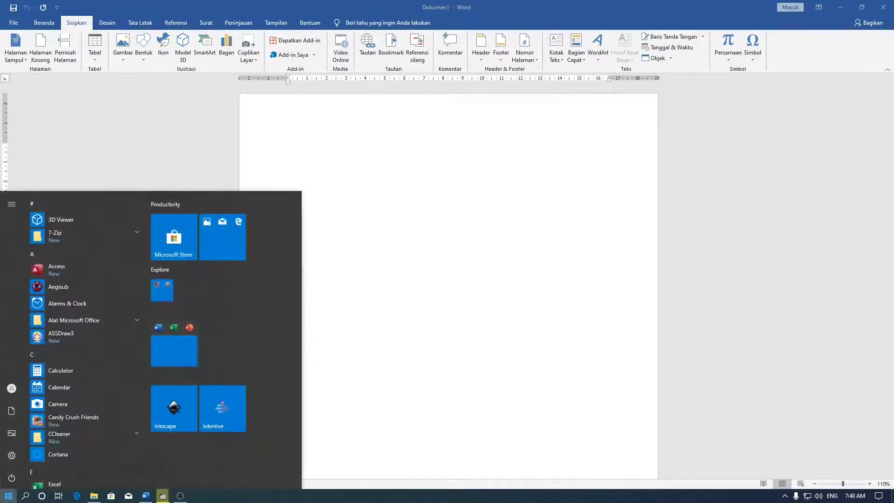
{"action": "left_click", "coordinate": [68, 219]}
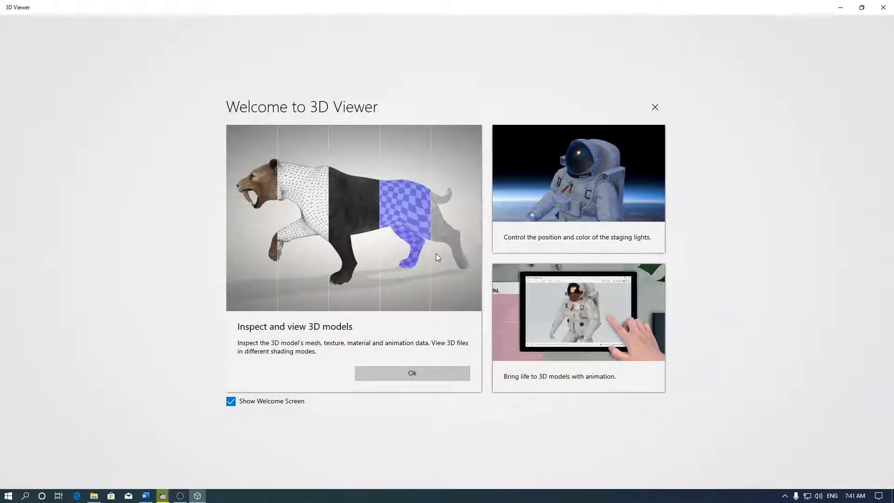
{"action": "left_click", "coordinate": [654, 107]}
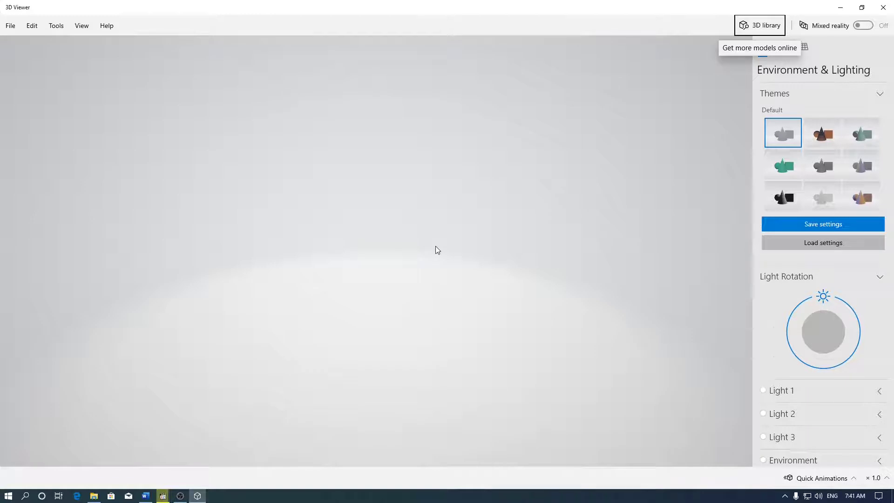
{"action": "left_click", "coordinate": [757, 24]}
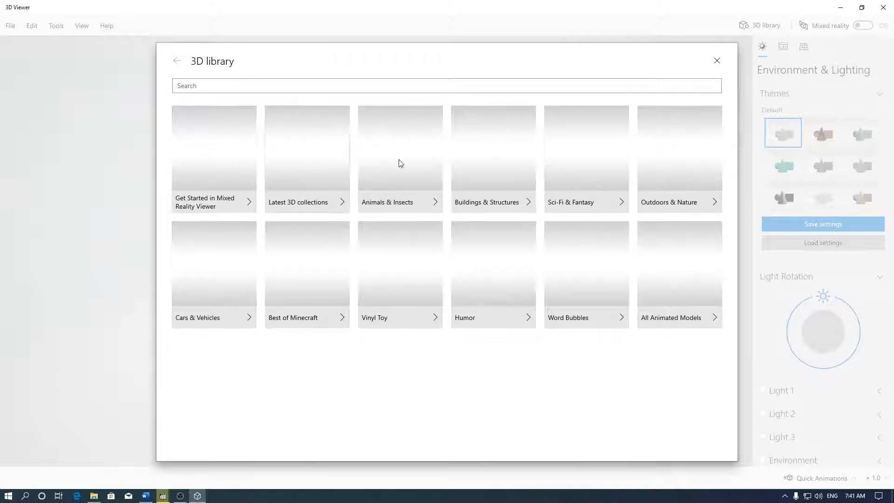
Browse the models in the Latest 3D collections and Animals & Insects categories of the 3D library
{"action": "left_click", "coordinate": [310, 143]}
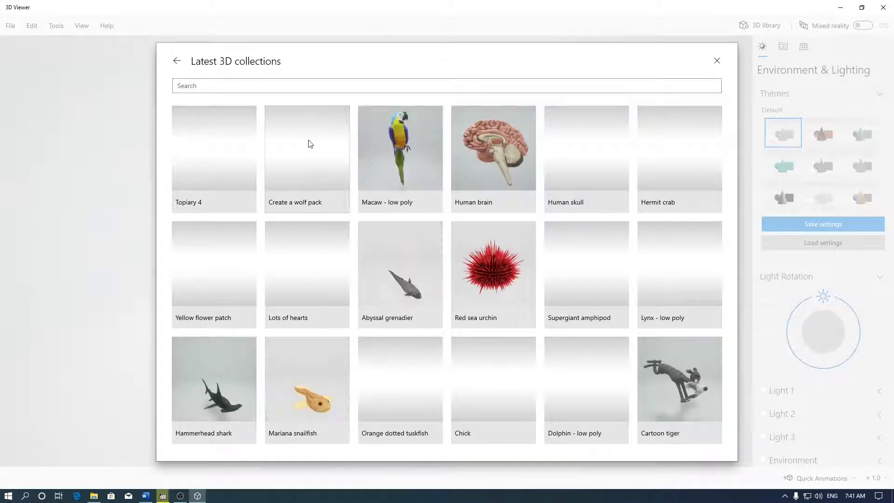
{"action": "scroll", "coordinate": [310, 143], "scroll_direction": "down", "scroll_amount": 2}
{"action": "scroll", "coordinate": [309, 142], "scroll_direction": "down", "scroll_amount": 4}
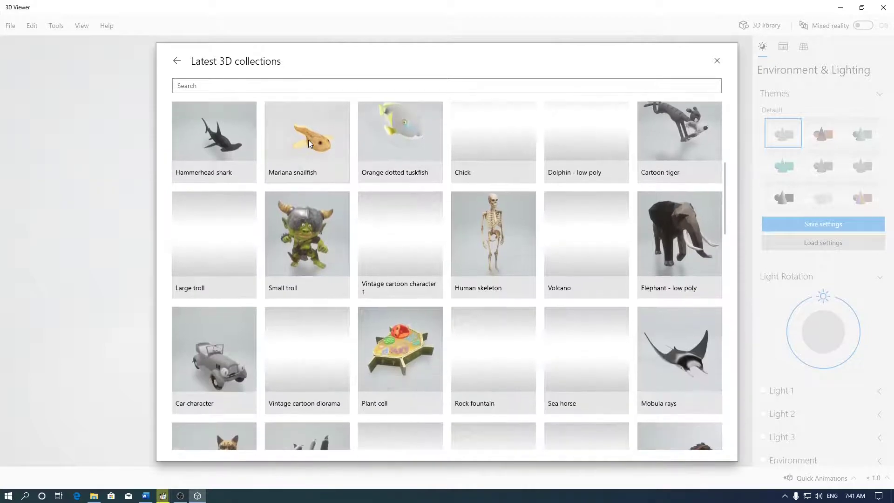
{"action": "left_click", "coordinate": [177, 61]}
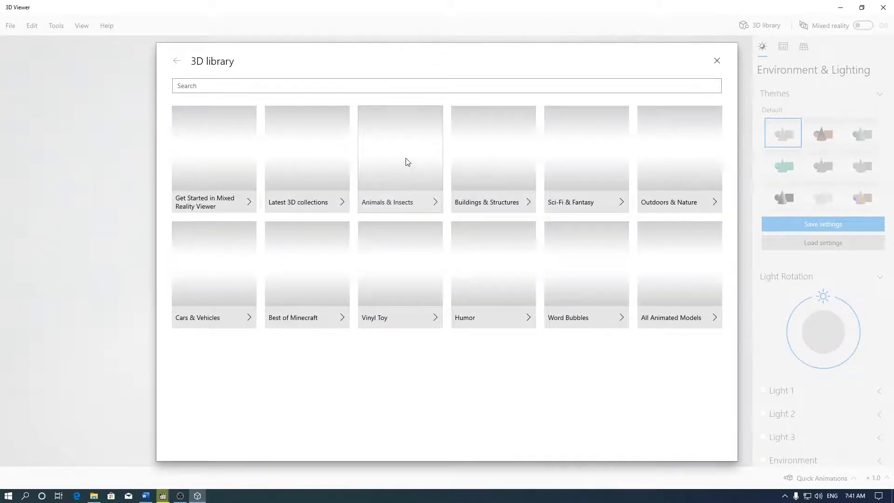
{"action": "left_click", "coordinate": [407, 161]}
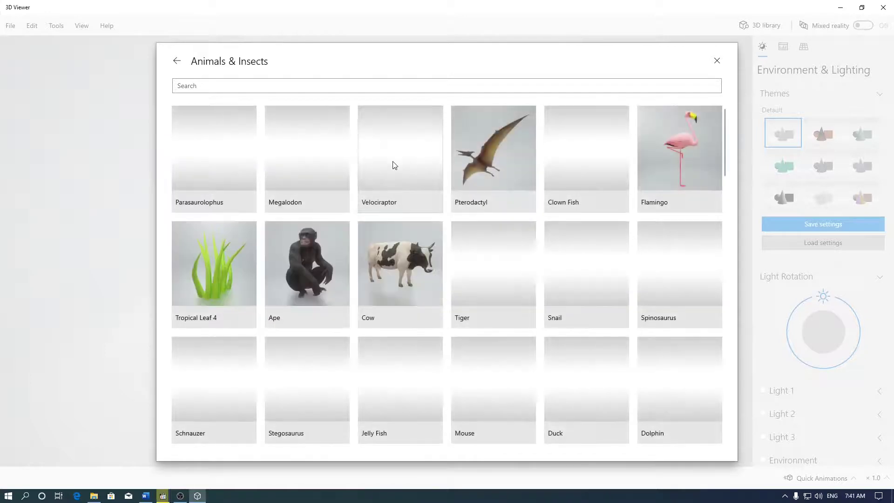
{"action": "scroll", "coordinate": [394, 165], "scroll_direction": "down", "scroll_amount": 3}
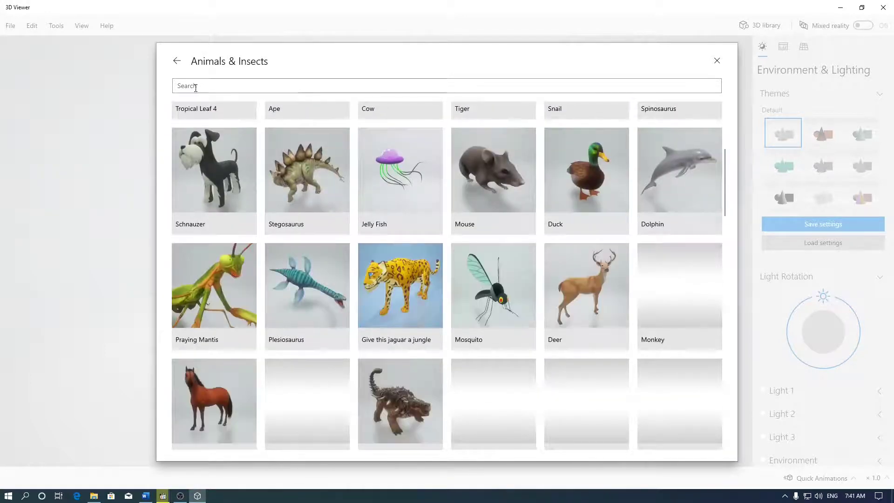
{"action": "left_click", "coordinate": [176, 62]}
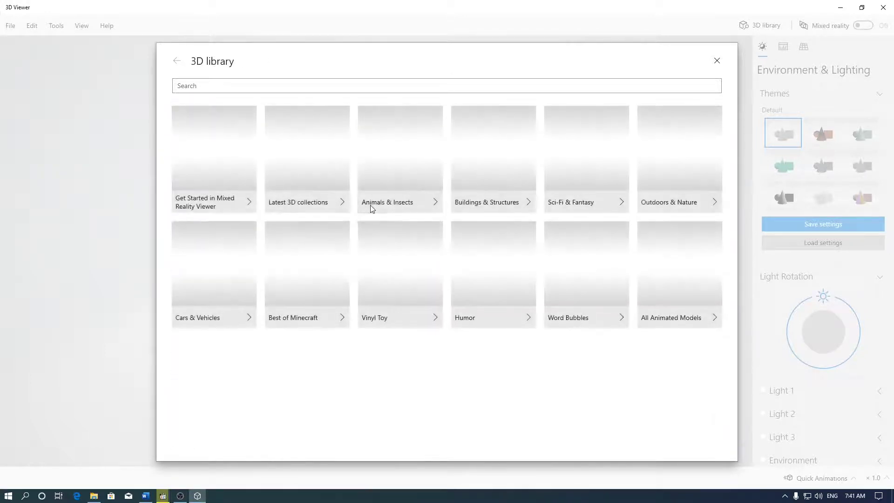
Browse the Cars & Vehicles, Word Bubbles and Best of Minecraft categories of the 3D library
{"action": "left_click", "coordinate": [213, 262]}
{"action": "scroll", "coordinate": [459, 244], "scroll_direction": "down", "scroll_amount": 4}
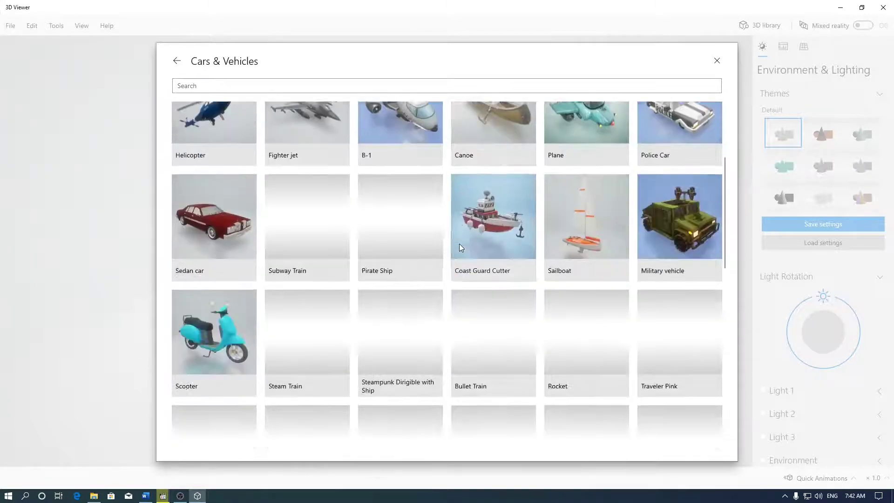
{"action": "left_click", "coordinate": [177, 61]}
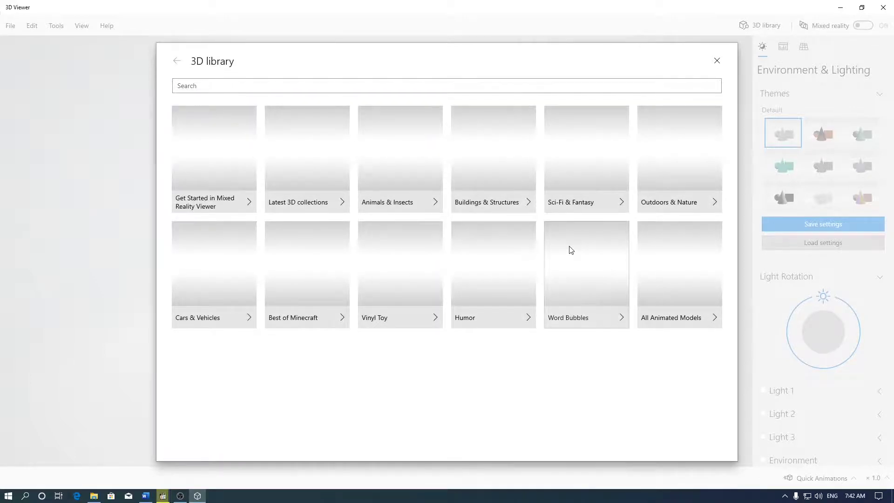
{"action": "left_click", "coordinate": [570, 250]}
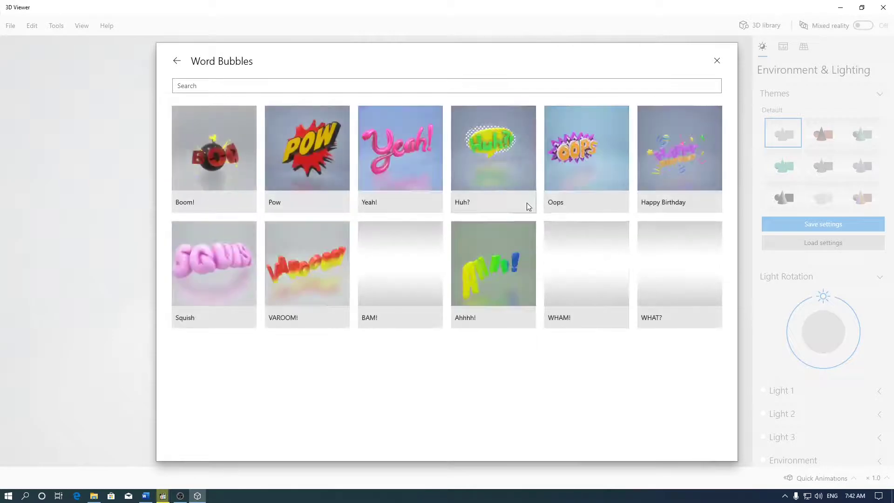
{"action": "left_click", "coordinate": [178, 59]}
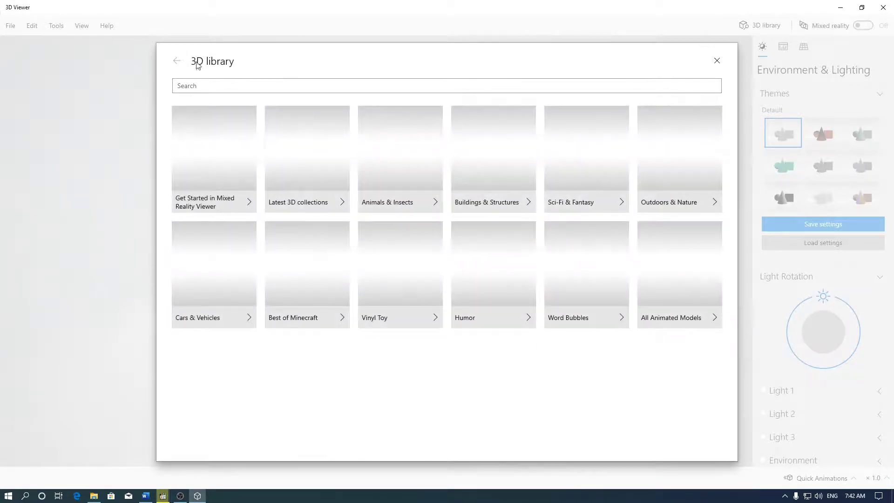
{"action": "left_click", "coordinate": [285, 290]}
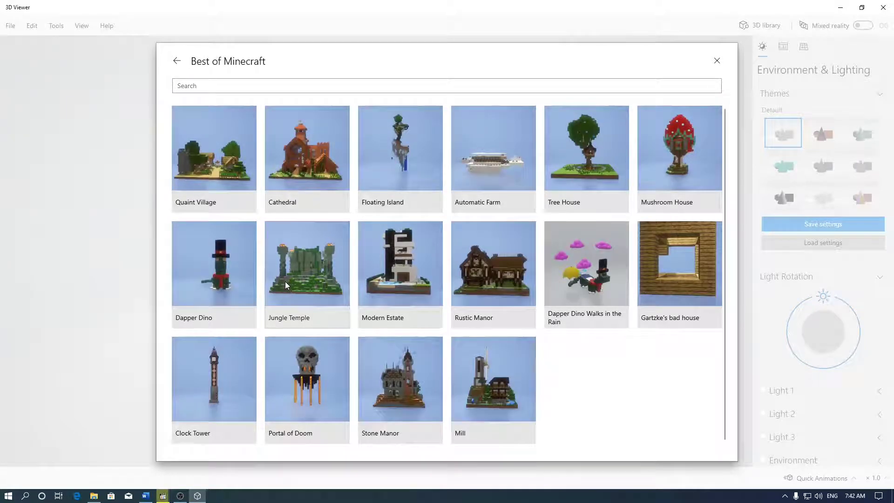
{"action": "left_click", "coordinate": [177, 61]}
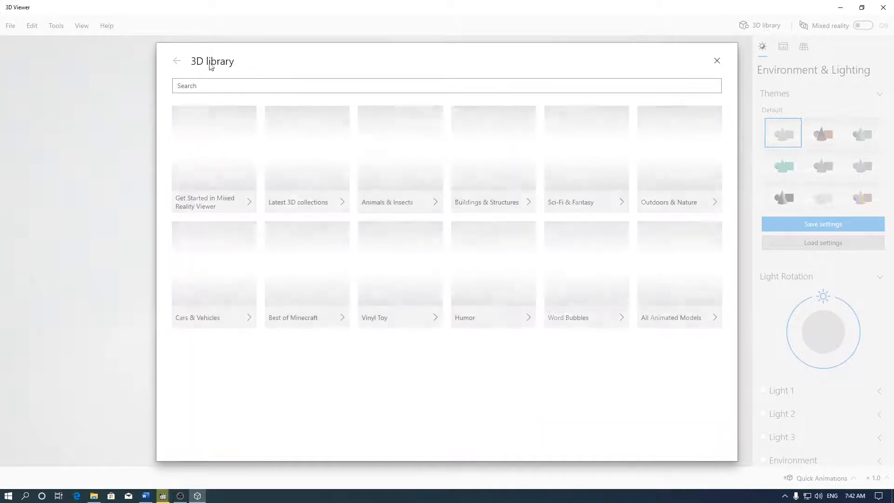
Load the Robin model from the library's Animals & Insects category and inspect it from several angles
{"action": "left_click", "coordinate": [425, 130]}
{"action": "scroll", "coordinate": [424, 131], "scroll_direction": "down", "scroll_amount": 2}
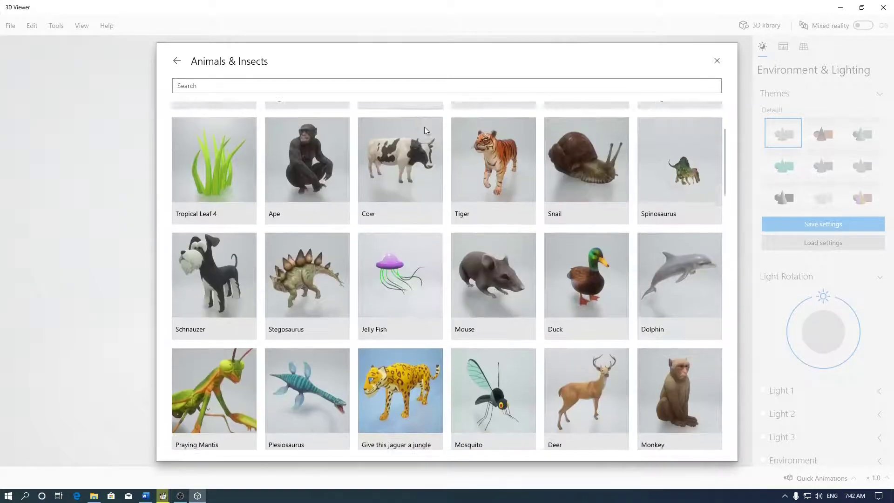
{"action": "scroll", "coordinate": [425, 131], "scroll_direction": "down", "scroll_amount": 8}
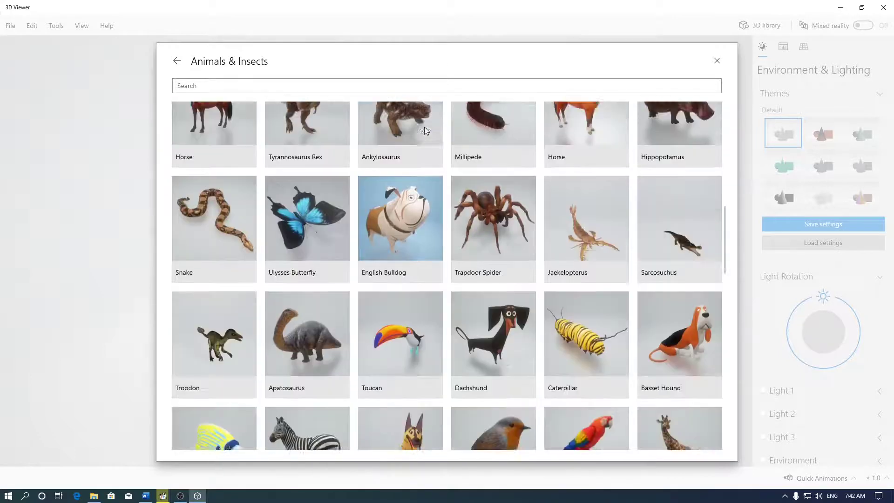
{"action": "scroll", "coordinate": [453, 275], "scroll_direction": "down", "scroll_amount": 3}
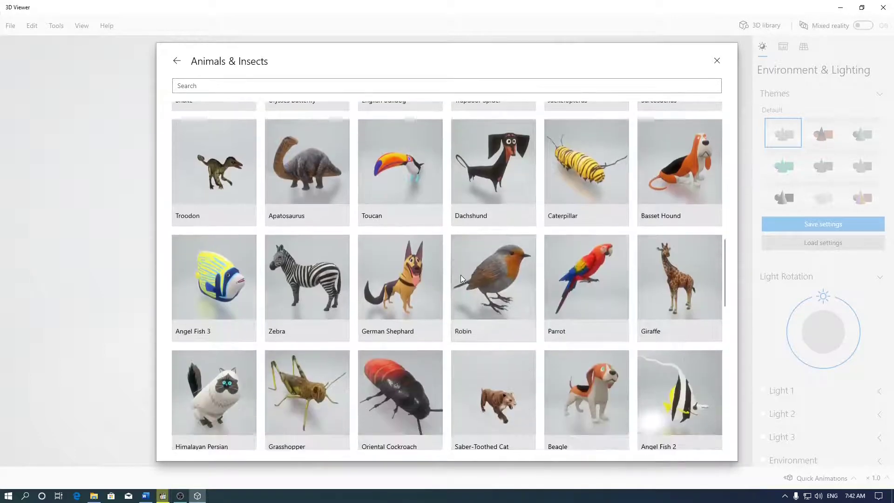
{"action": "left_click", "coordinate": [495, 283]}
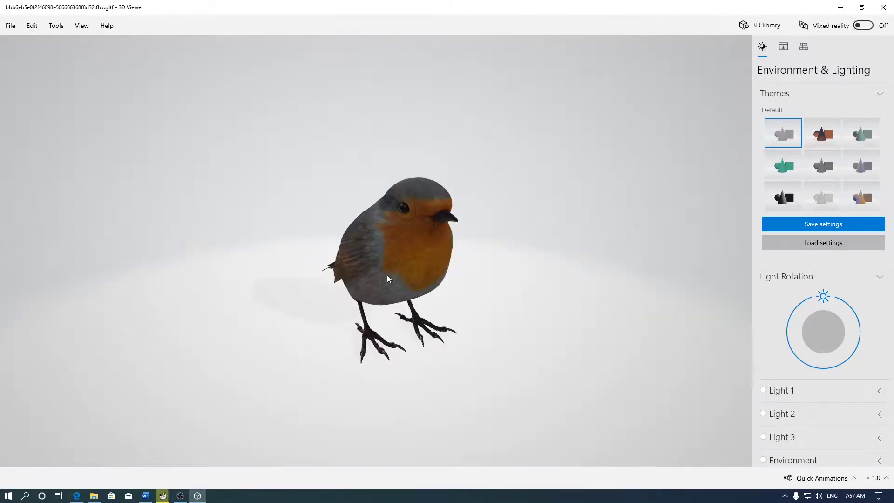
{"action": "scroll", "coordinate": [387, 274], "scroll_direction": "up", "scroll_amount": 5}
{"action": "left_click_drag", "start_coordinate": [379, 273], "coordinate": [552, 236]}
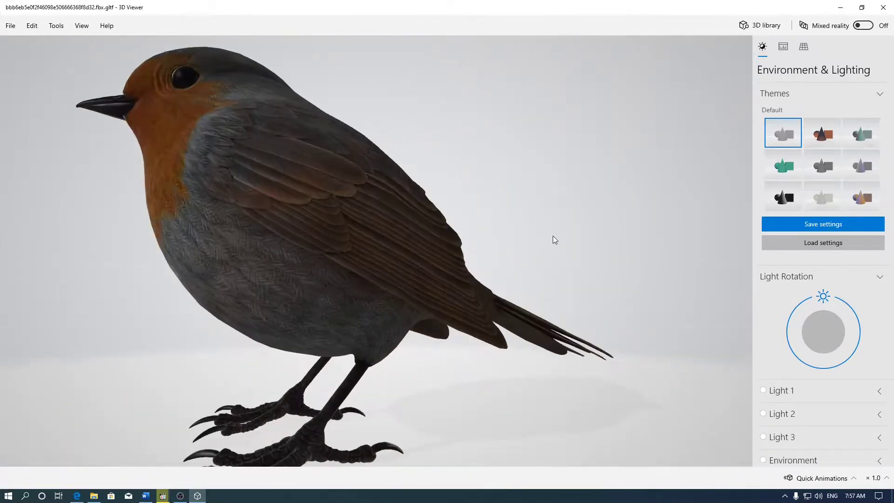
{"action": "scroll", "coordinate": [526, 245], "scroll_direction": "down", "scroll_amount": 5}
{"action": "left_click_drag", "start_coordinate": [352, 261], "coordinate": [371, 281]}
{"action": "scroll", "coordinate": [352, 263], "scroll_direction": "up", "scroll_amount": 4}
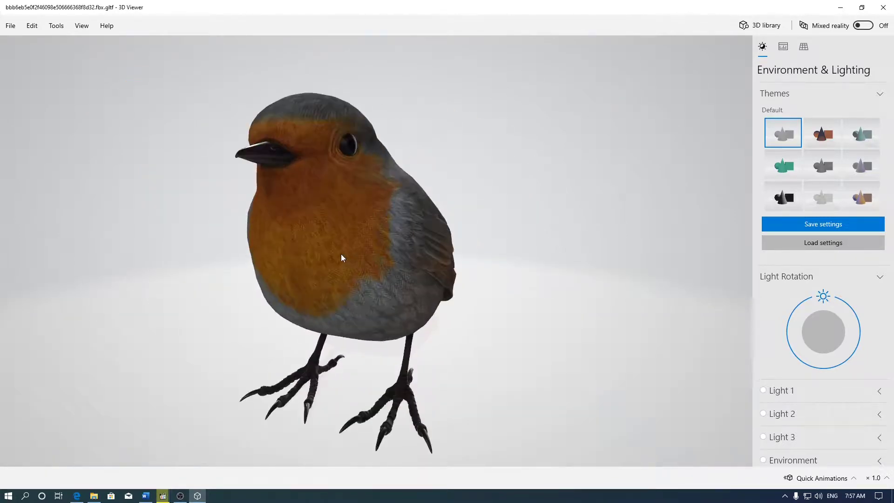
Save the robin model as a GLTF Binary file named burung3d in the 3D Objects folder
{"action": "left_click", "coordinate": [11, 26]}
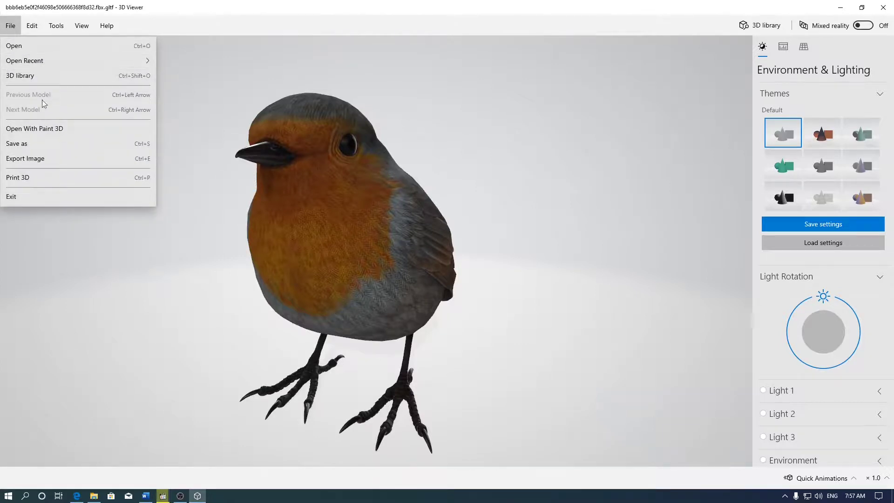
{"action": "left_click", "coordinate": [44, 148]}
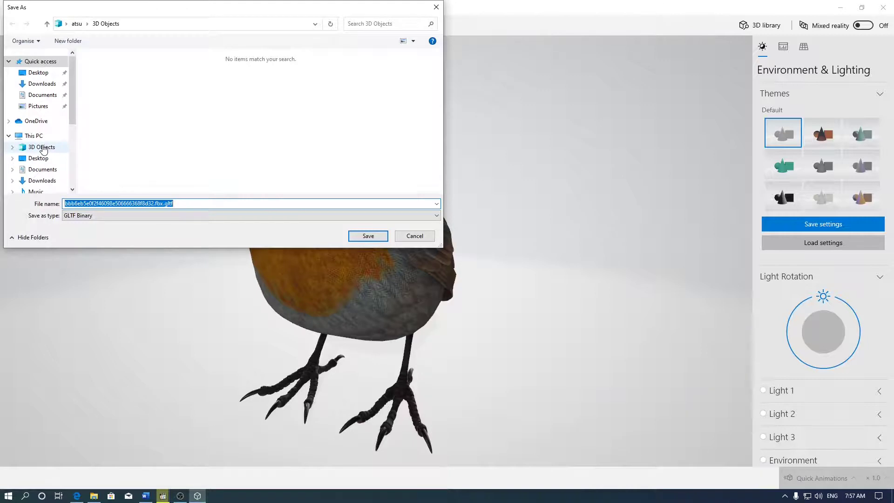
{"action": "type", "text": "burung3d"}
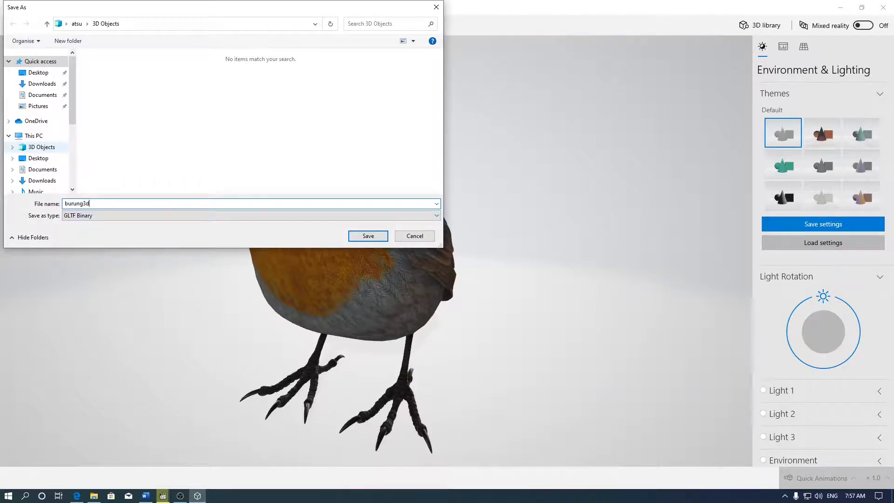
{"action": "key", "text": "Return"}
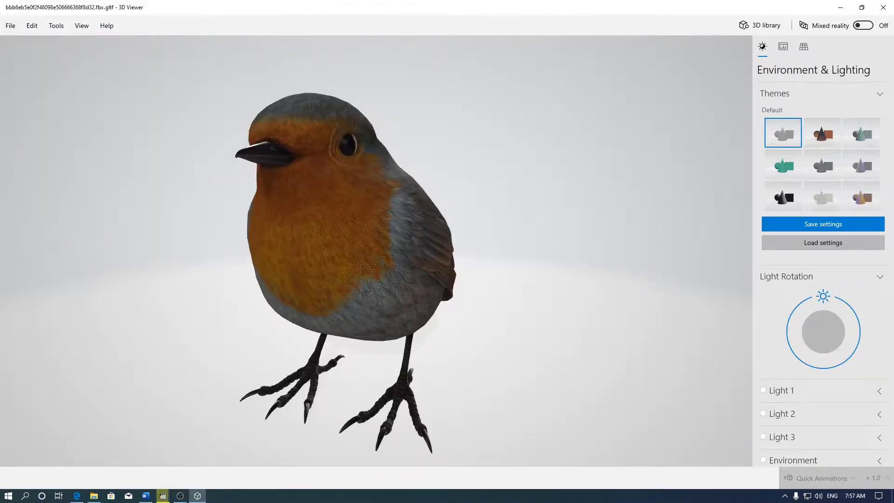
Switch to Word and insert the burung3d model from the 3D Objects folder into the blank document
{"action": "left_click", "coordinate": [145, 495]}
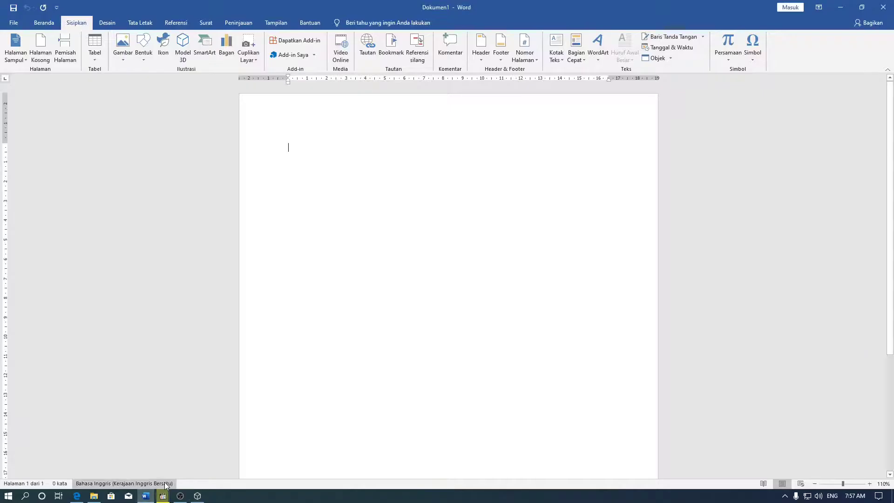
{"action": "left_click", "coordinate": [182, 44]}
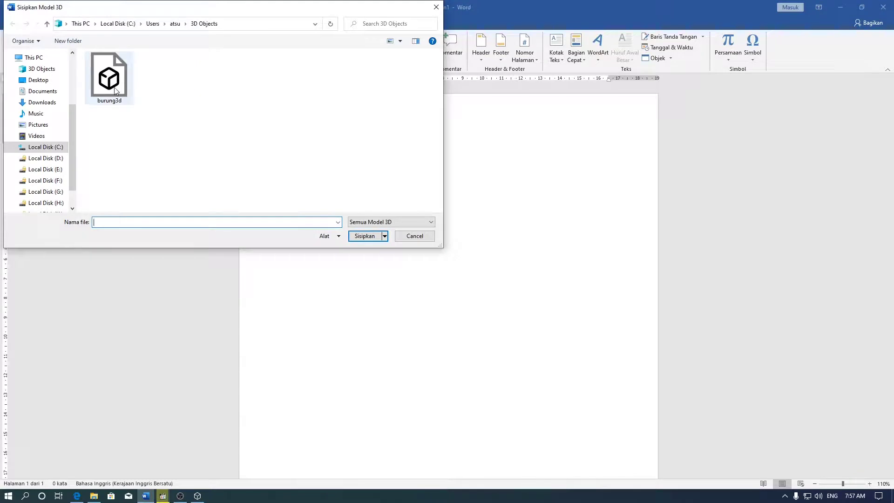
{"action": "double_click", "coordinate": [116, 91]}
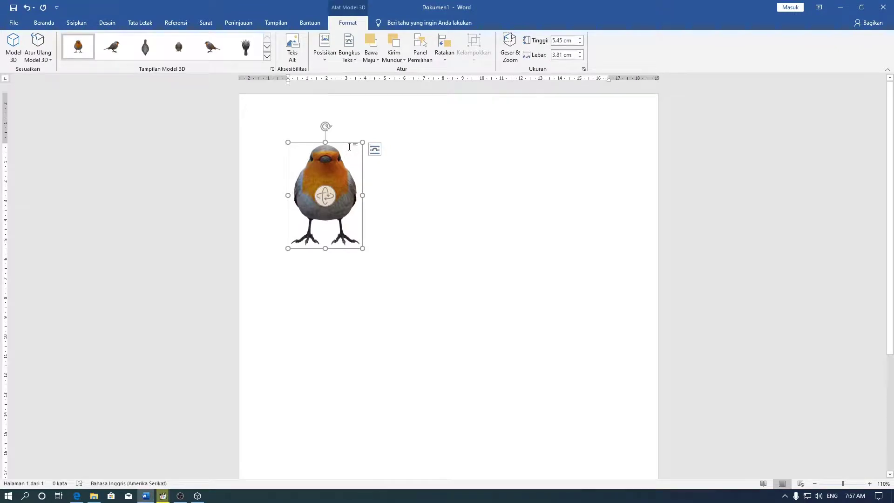
Enlarge the bird model to about 22 cm high and 15.4 cm wide and move it to the middle of the page
{"action": "left_click_drag", "start_coordinate": [363, 248], "coordinate": [473, 323]}
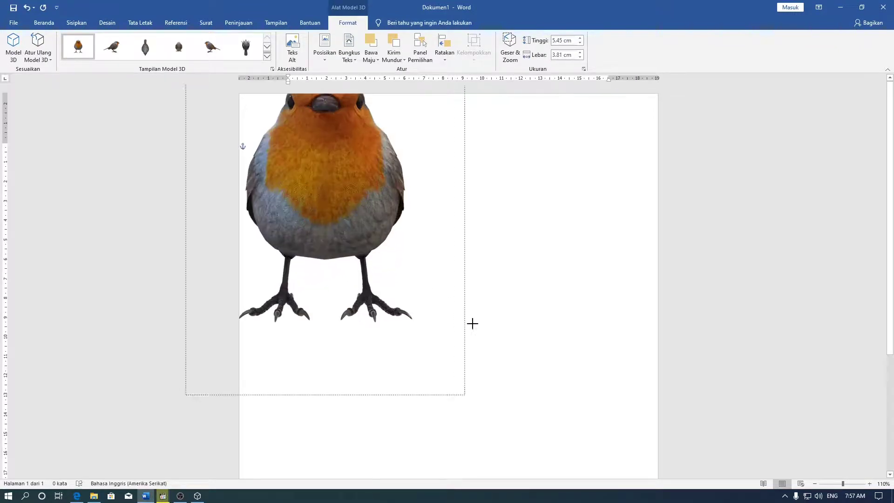
{"action": "left_click_drag", "start_coordinate": [347, 209], "coordinate": [477, 375]}
Rotate the bird model freely in 3D to show its back, its side and an angled front view
{"action": "scroll", "coordinate": [456, 297], "scroll_direction": "down", "scroll_amount": 1}
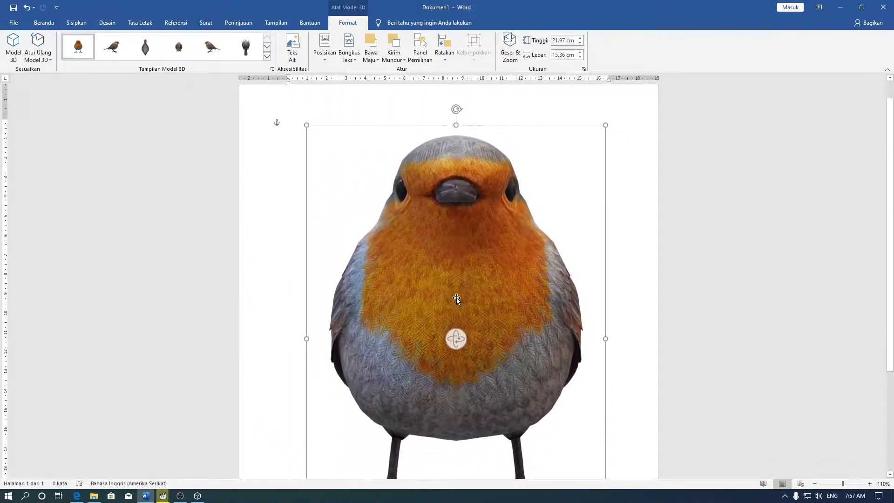
{"action": "scroll", "coordinate": [456, 298], "scroll_direction": "up", "scroll_amount": 1}
{"action": "scroll", "coordinate": [443, 299], "scroll_direction": "down", "scroll_amount": 2}
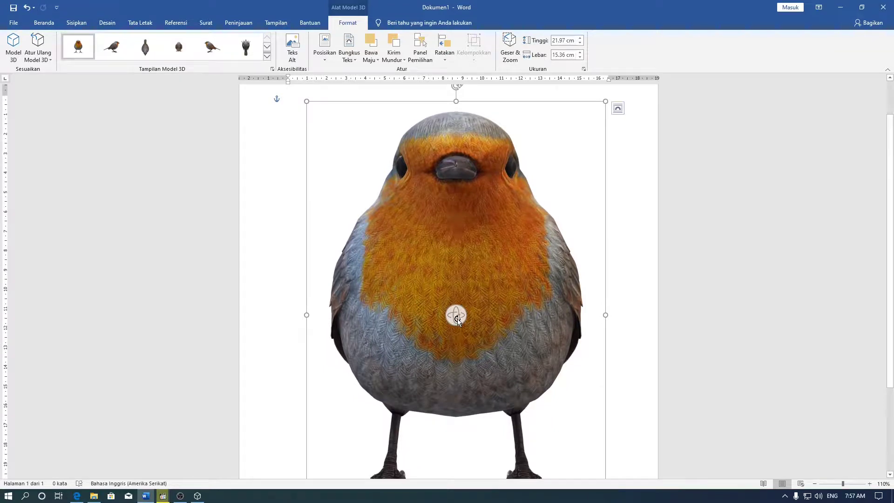
{"action": "left_click_drag", "start_coordinate": [457, 318], "coordinate": [698, 311]}
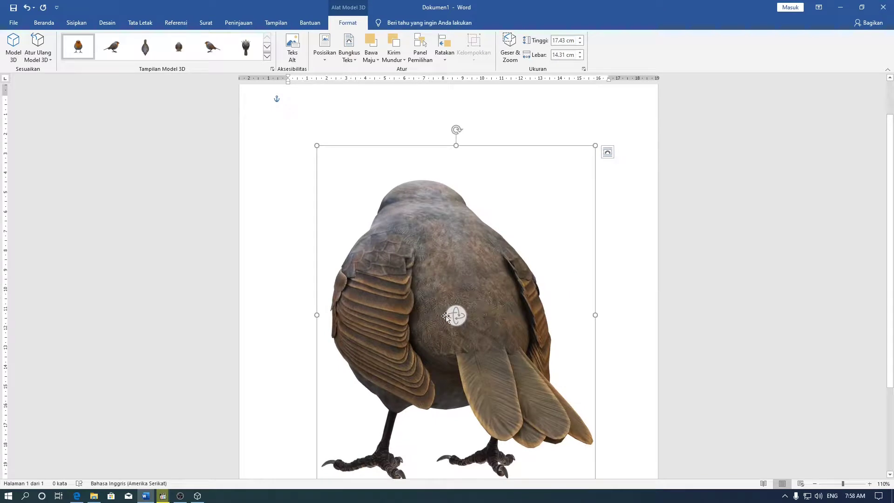
{"action": "left_click_drag", "start_coordinate": [454, 318], "coordinate": [519, 317]}
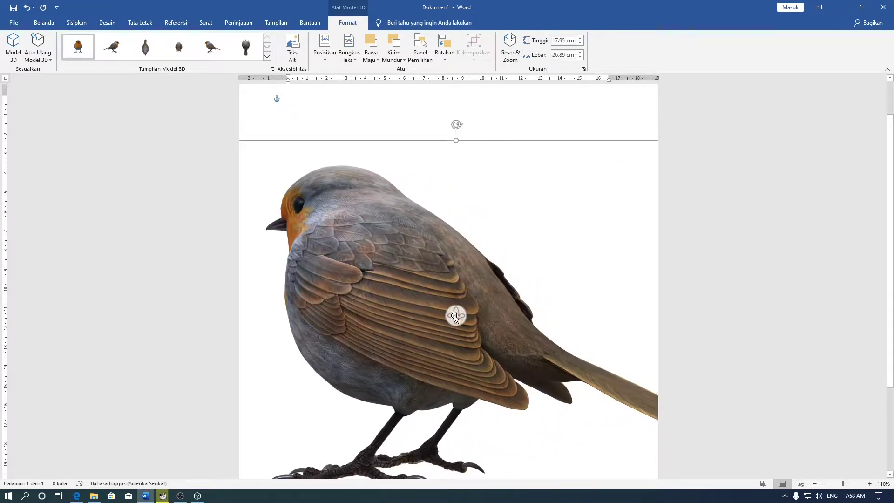
{"action": "left_click_drag", "start_coordinate": [455, 316], "coordinate": [668, 330]}
{"action": "left_click_drag", "start_coordinate": [505, 263], "coordinate": [504, 263]}
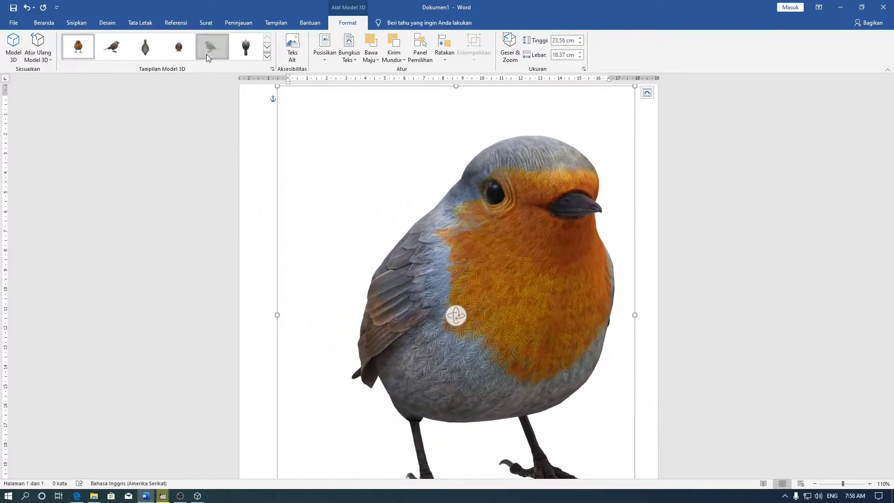
Apply preset 3D model views to the bird, including the straight back view and an angled front view with the beak facing left
{"action": "left_click", "coordinate": [206, 54]}
{"action": "left_click", "coordinate": [187, 53]}
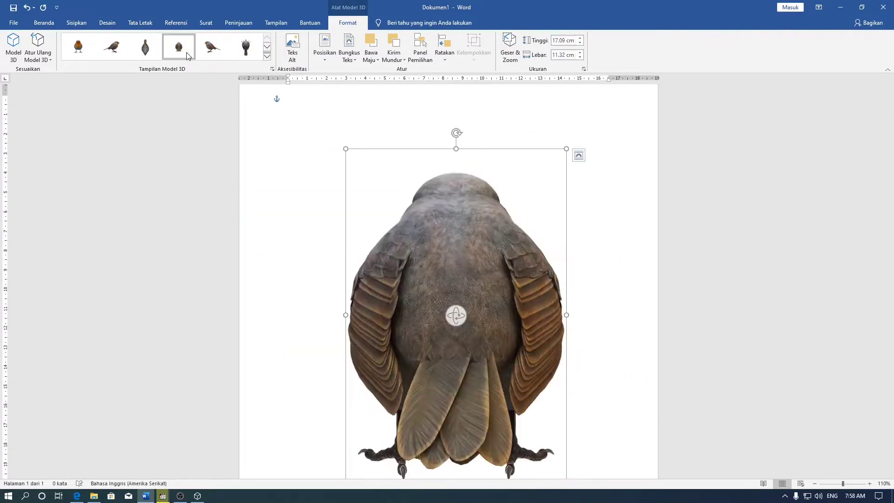
{"action": "left_click", "coordinate": [267, 57]}
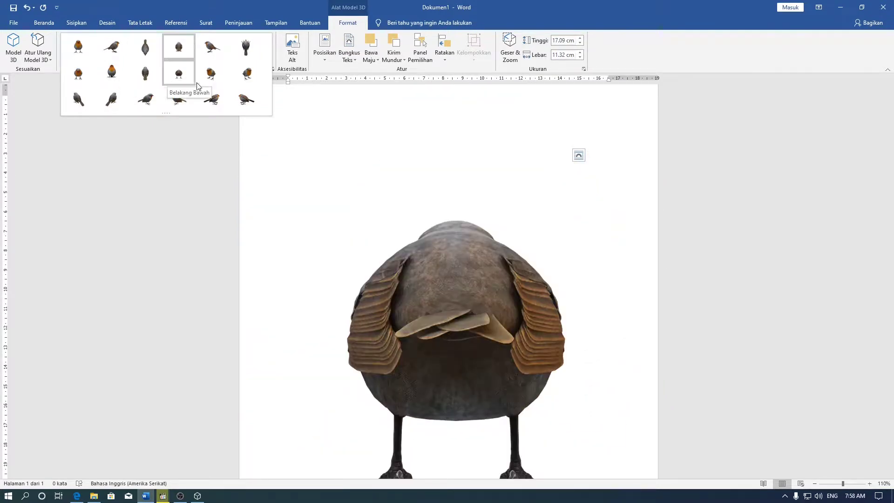
{"action": "left_click", "coordinate": [209, 76]}
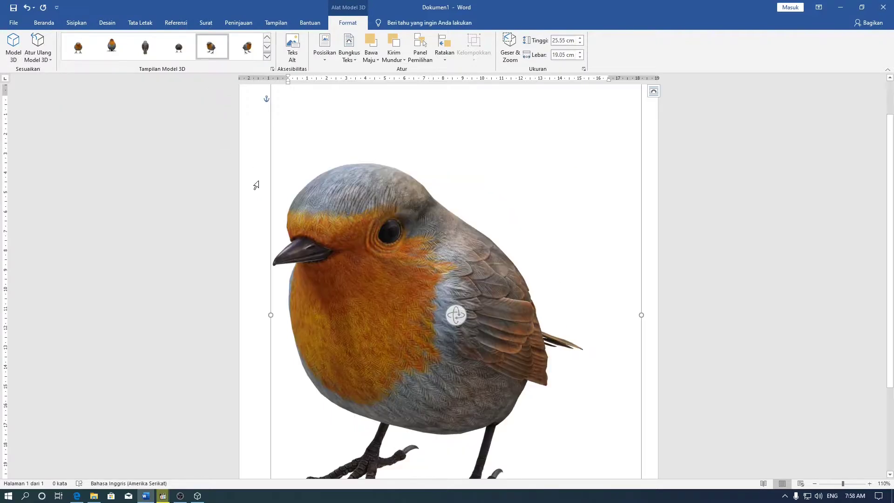
Reset the 3D model to its original front-facing orientation
{"action": "left_click", "coordinate": [46, 55]}
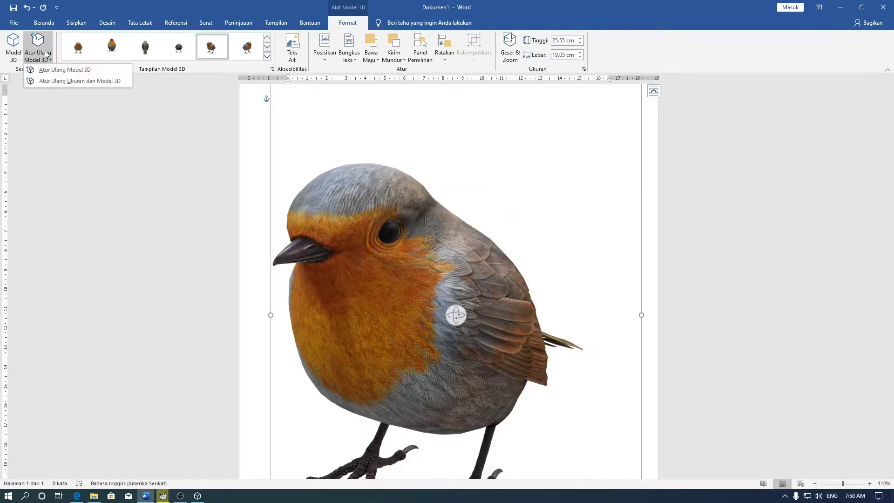
{"action": "left_click", "coordinate": [41, 42]}
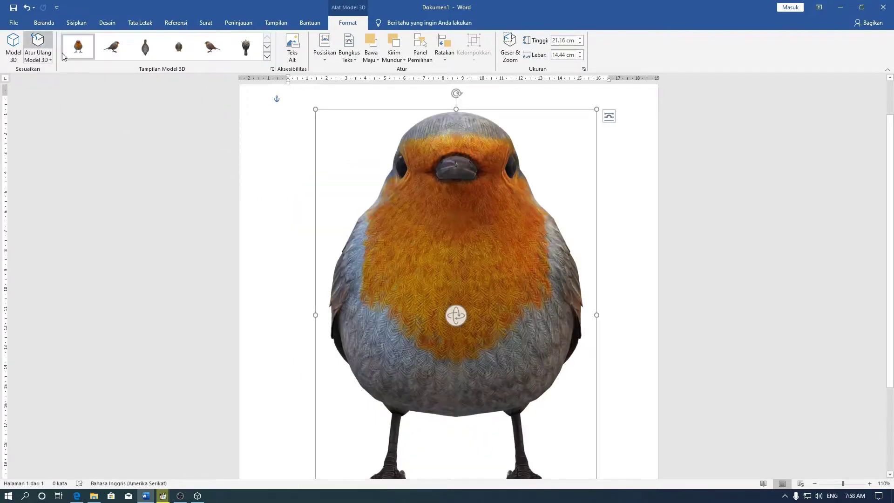